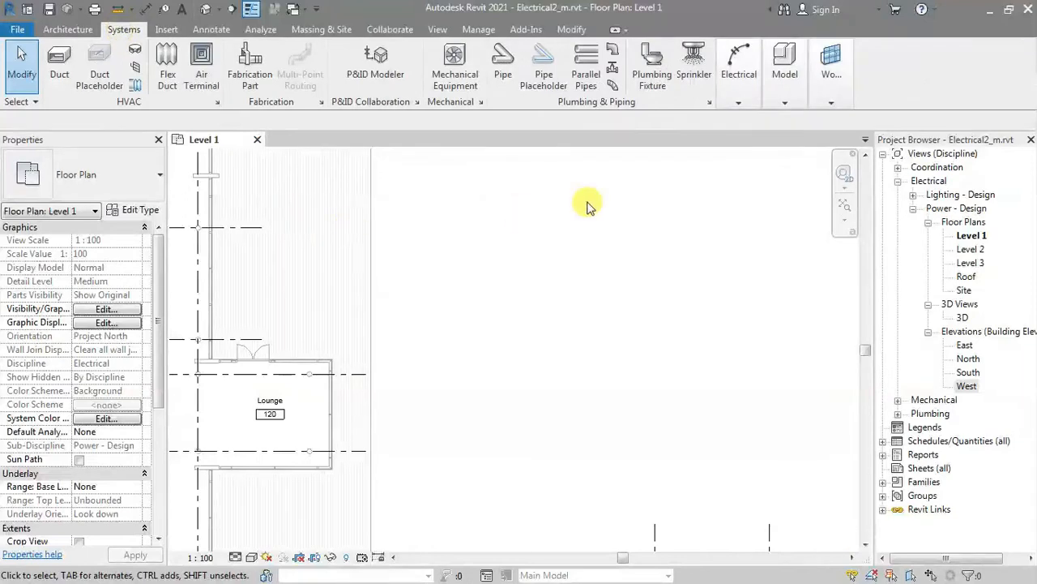
Start the Cable Tray command and review its horizontal and vertical justification settings, accepting them as they are
{"action": "left_click", "coordinate": [735, 102]}
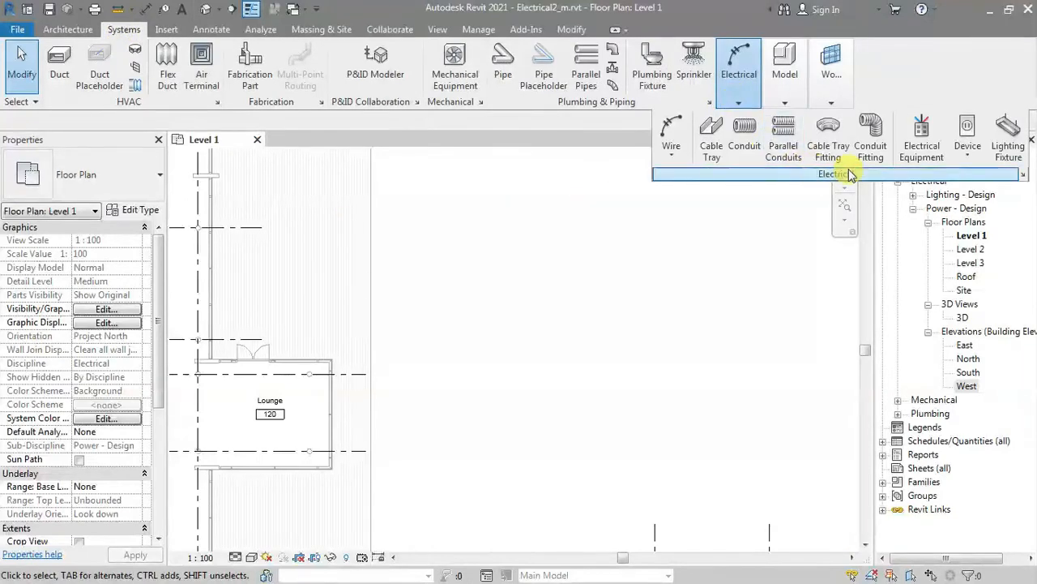
{"action": "left_click", "coordinate": [712, 138]}
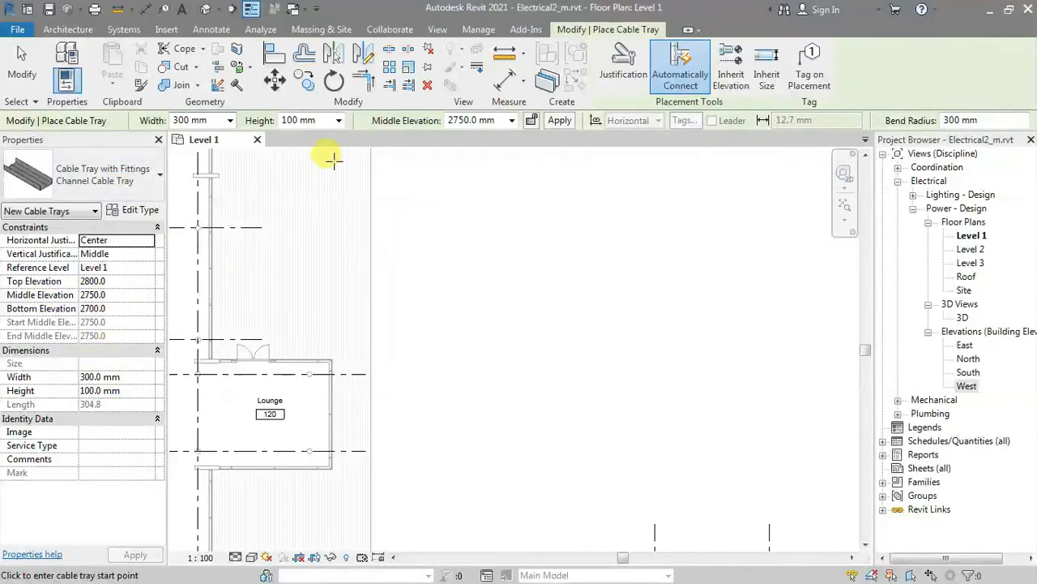
{"action": "left_click", "coordinate": [622, 65]}
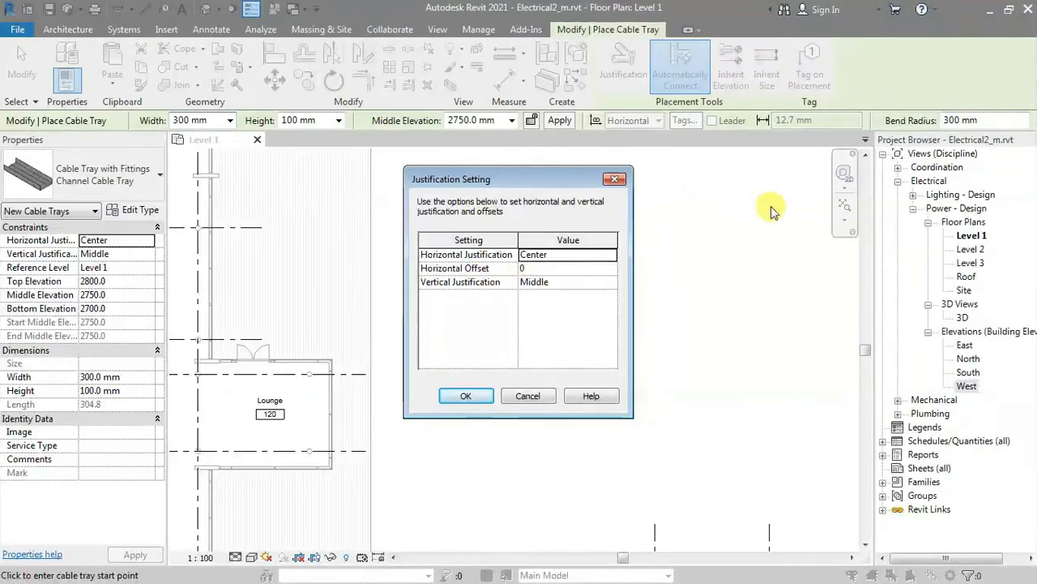
{"action": "left_click", "coordinate": [466, 396]}
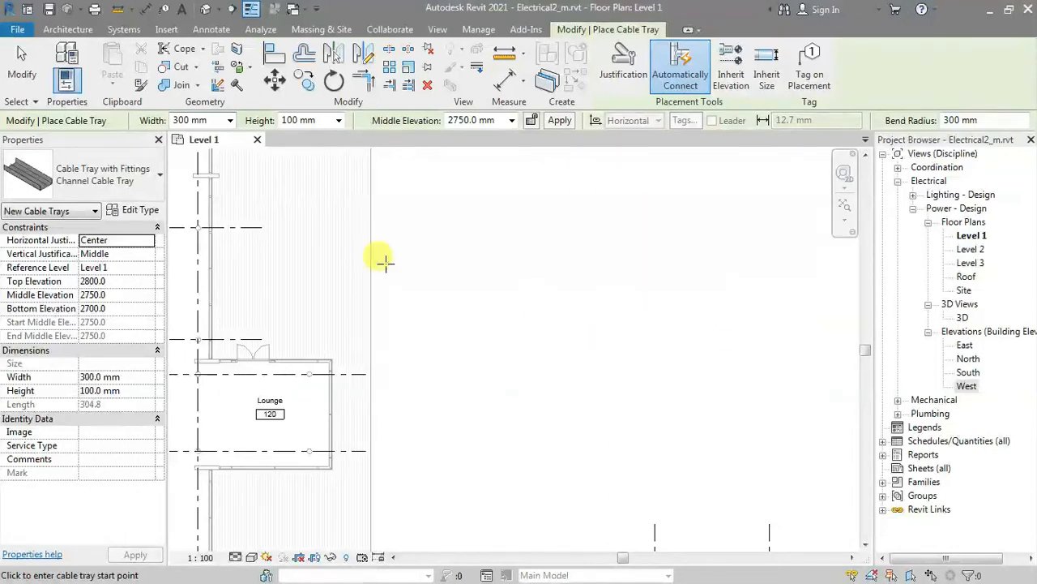
Review the Channel Cable Tray type's fittings and the available tee radius options, closing the type properties without changes
{"action": "left_click", "coordinate": [139, 212]}
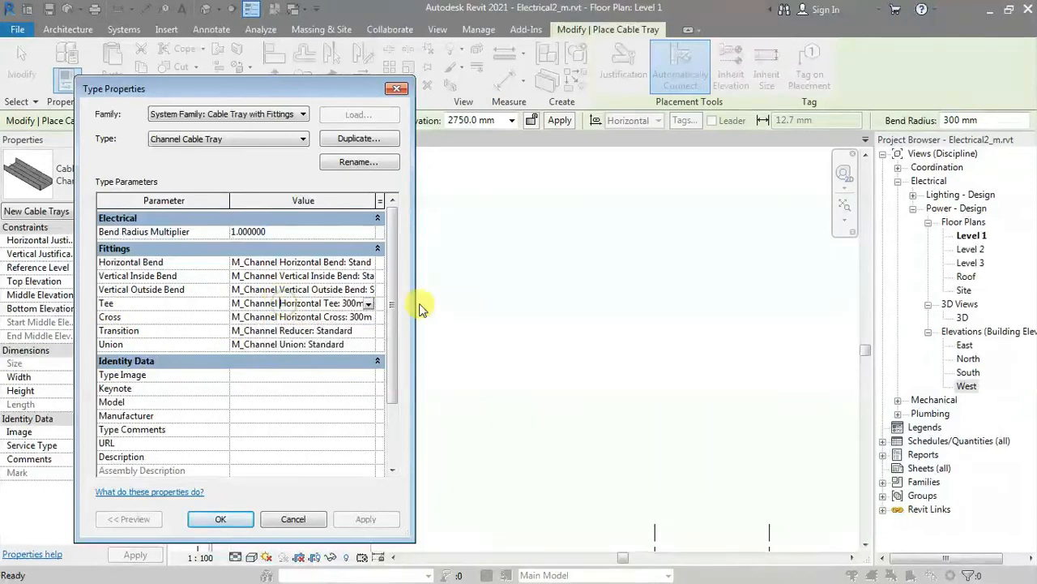
{"action": "left_click", "coordinate": [367, 302]}
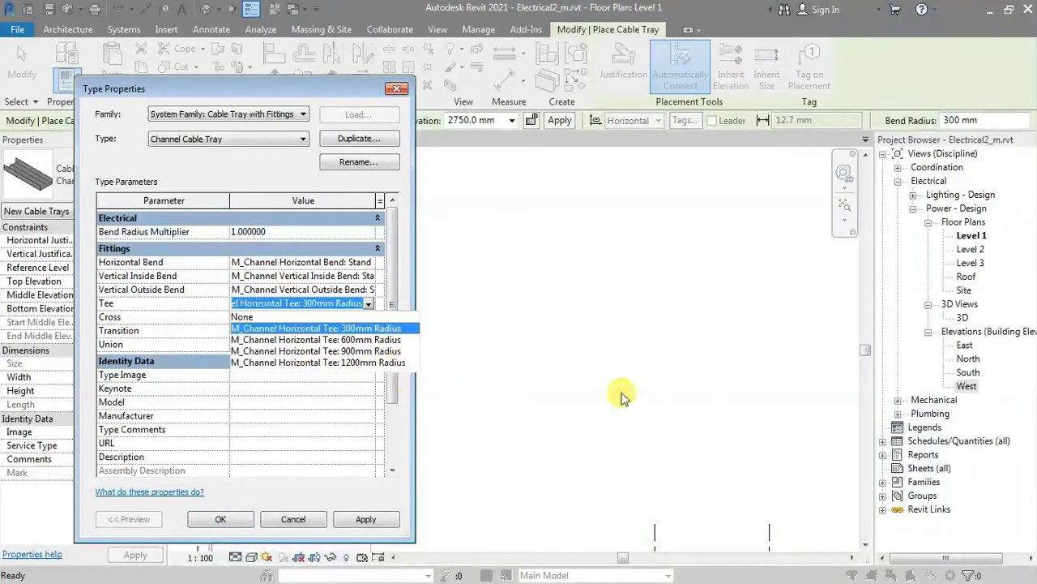
{"action": "left_click", "coordinate": [397, 91]}
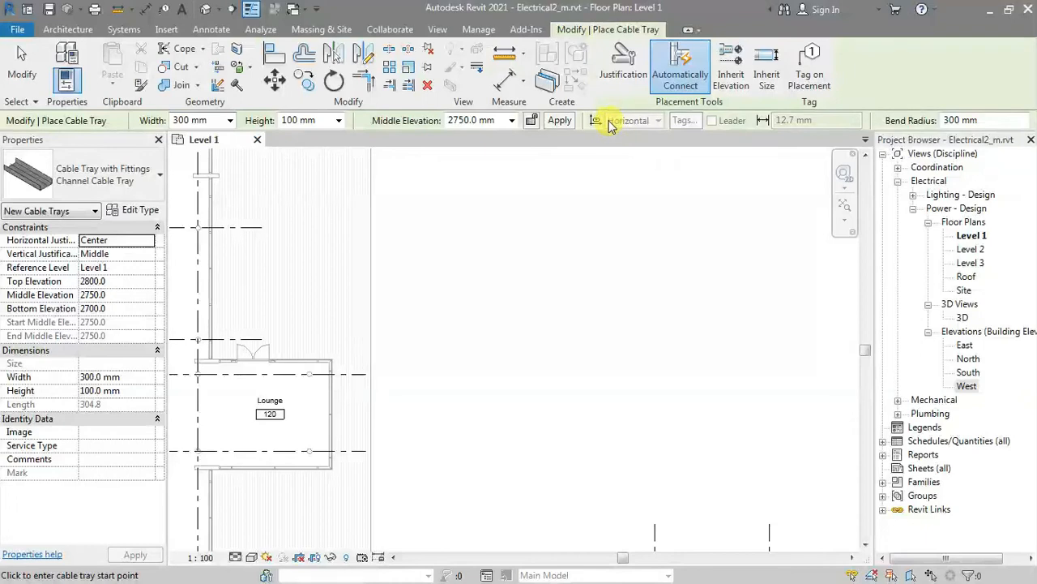
Enable Tag on Placement for the cable tray and set the tag orientation to Horizontal
{"action": "left_click", "coordinate": [809, 66]}
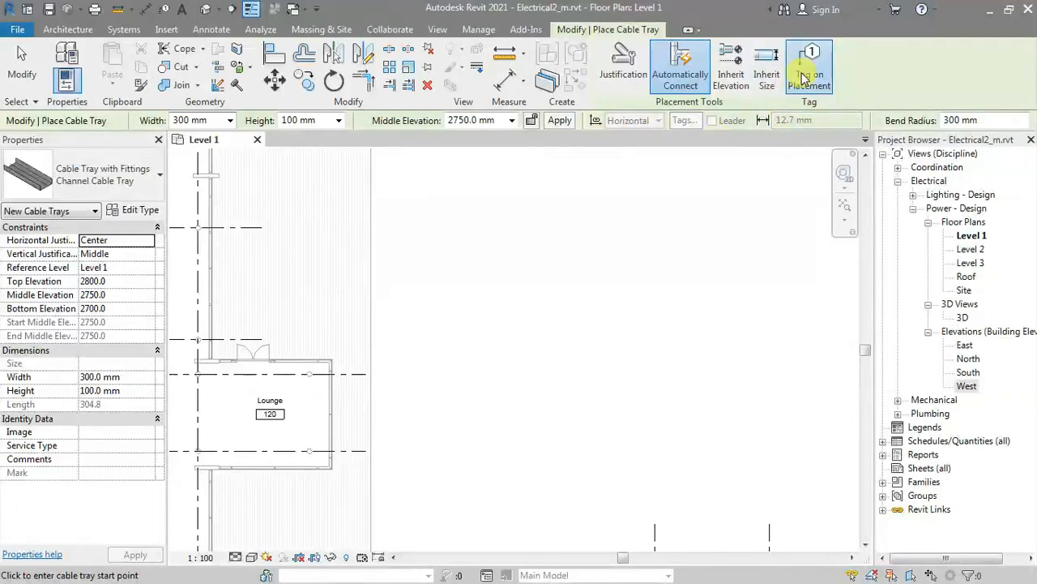
{"action": "left_click", "coordinate": [650, 125]}
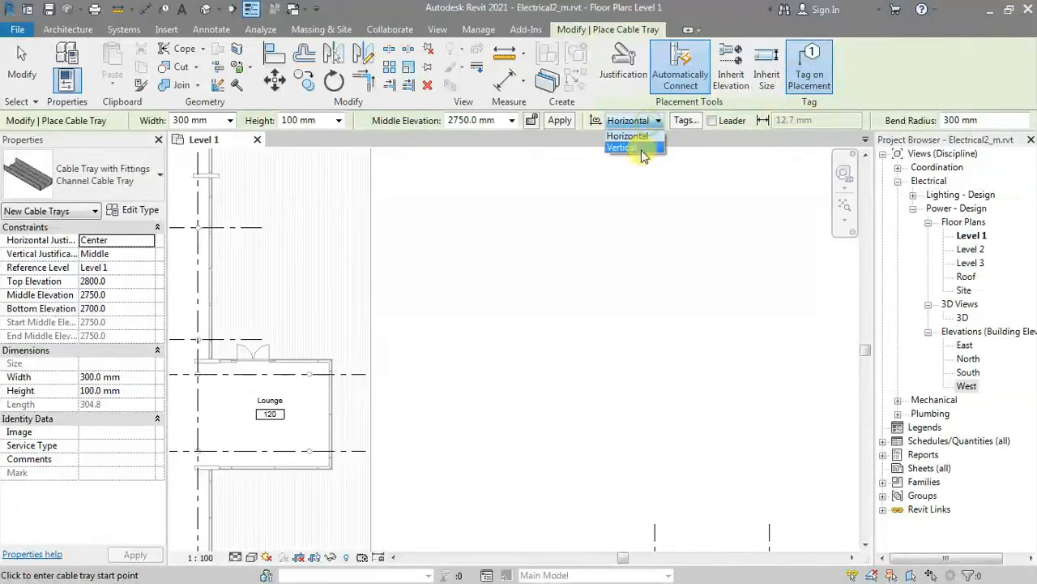
{"action": "left_click", "coordinate": [655, 136]}
Open the loaded tags and symbols for placement and filter the list to Electrical only instead of Piping
{"action": "left_click", "coordinate": [686, 120]}
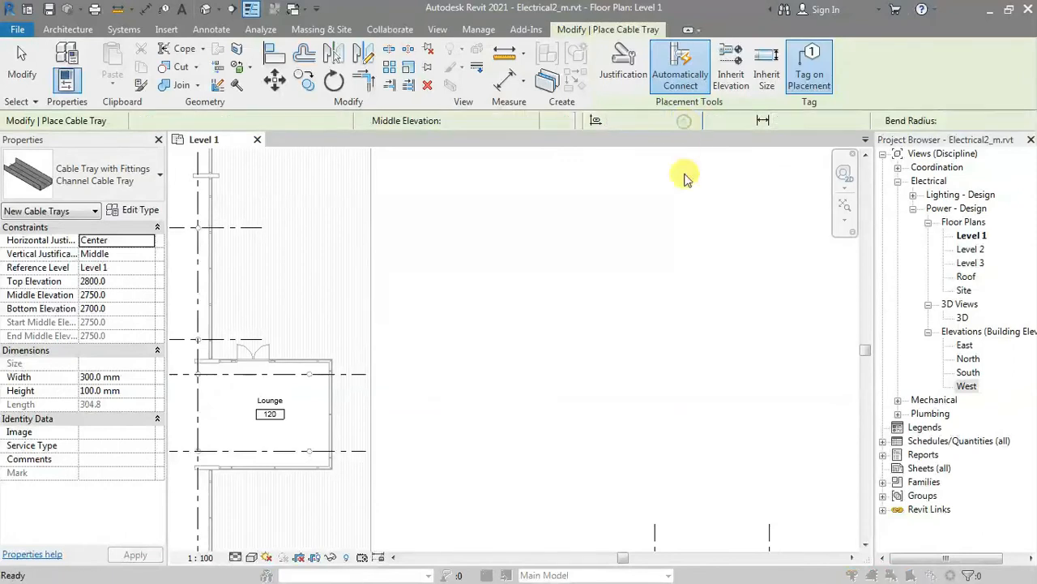
{"action": "left_click_drag", "start_coordinate": [652, 257], "coordinate": [655, 357]}
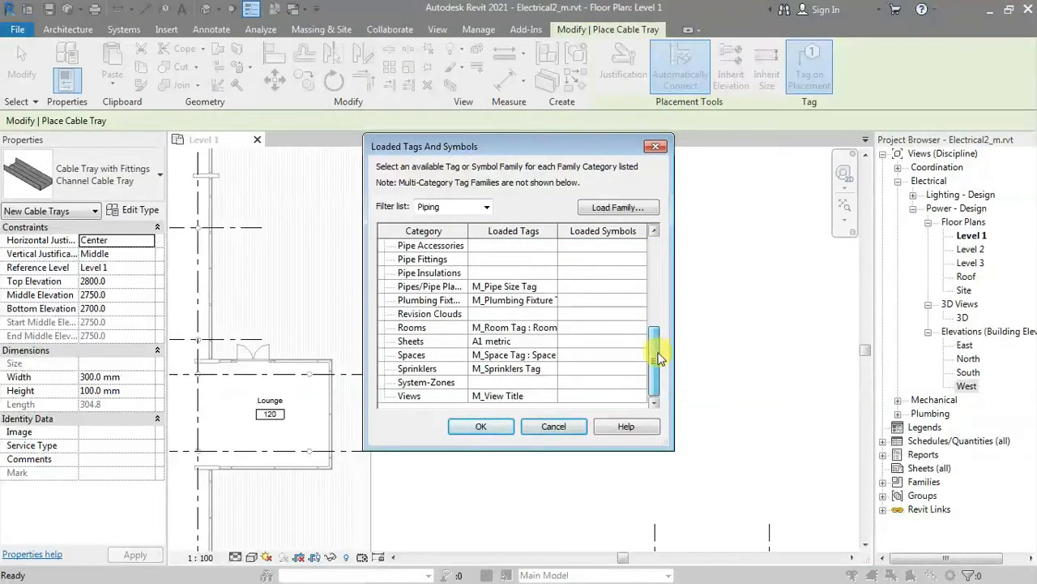
{"action": "left_click", "coordinate": [485, 207]}
{"action": "left_click", "coordinate": [420, 271]}
{"action": "left_click", "coordinate": [420, 258]}
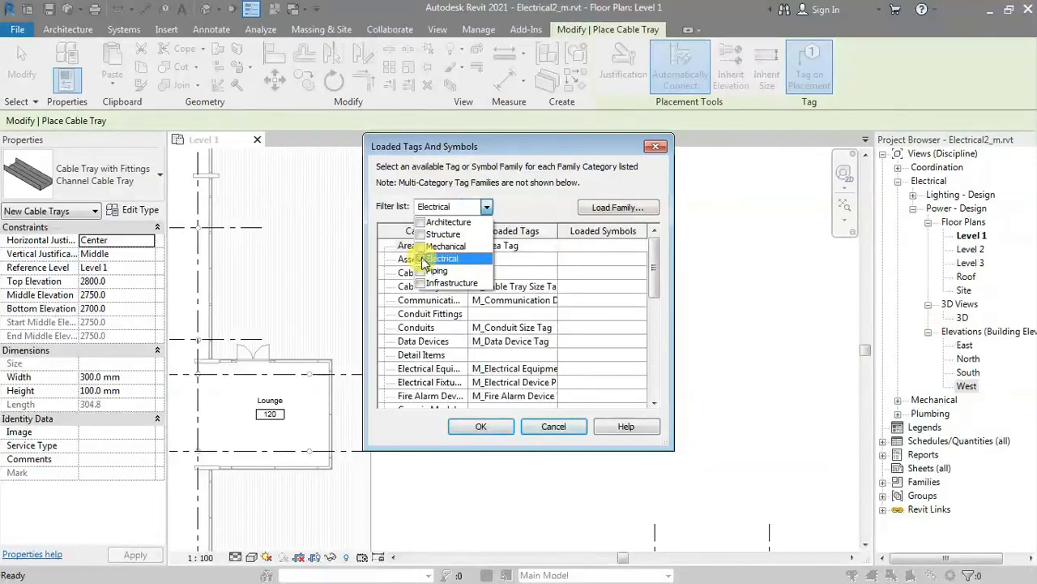
{"action": "left_click", "coordinate": [653, 261]}
{"action": "mouse_move", "coordinate": [658, 260]}
{"action": "left_mouse_down"}
{"action": "mouse_move", "coordinate": [659, 269]}
{"action": "mouse_move", "coordinate": [660, 261]}
{"action": "left_mouse_up"}
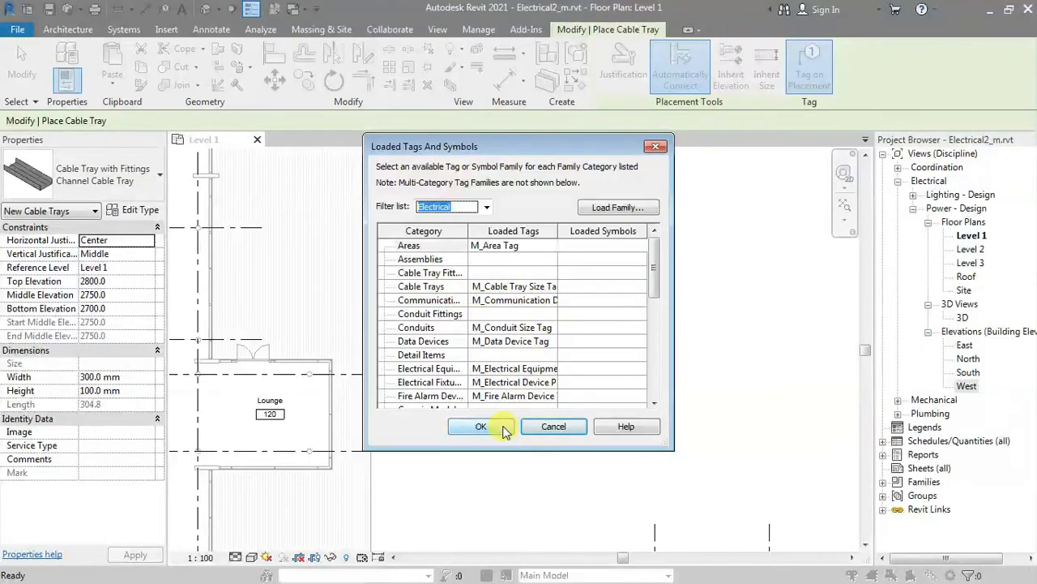
Assign the M_Cable Tray Size Tag to the Cable Trays category and accept the tag settings with Tag on Placement on
{"action": "left_click", "coordinate": [545, 286]}
{"action": "left_click", "coordinate": [550, 287]}
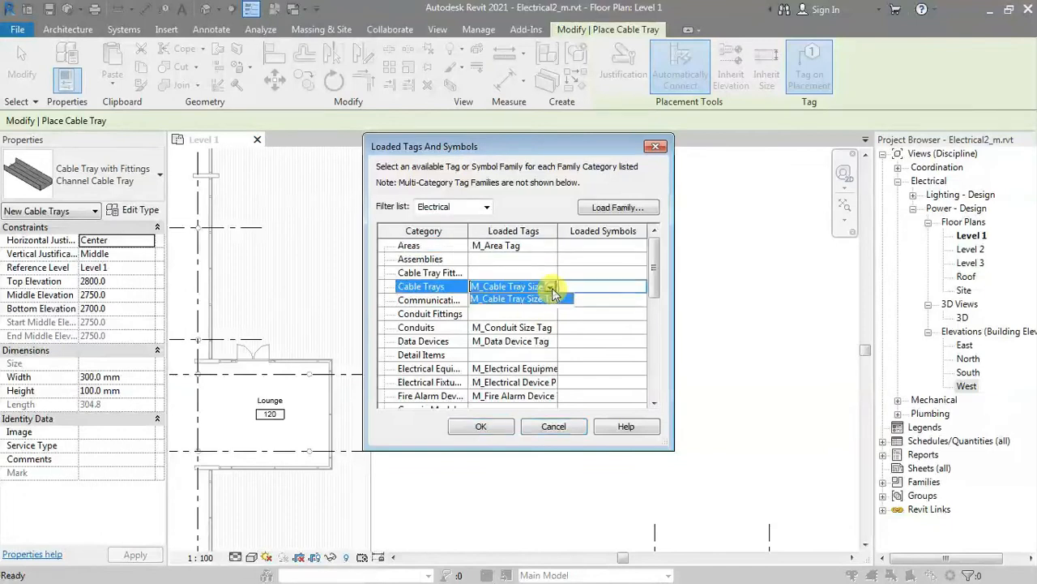
{"action": "left_click", "coordinate": [550, 299]}
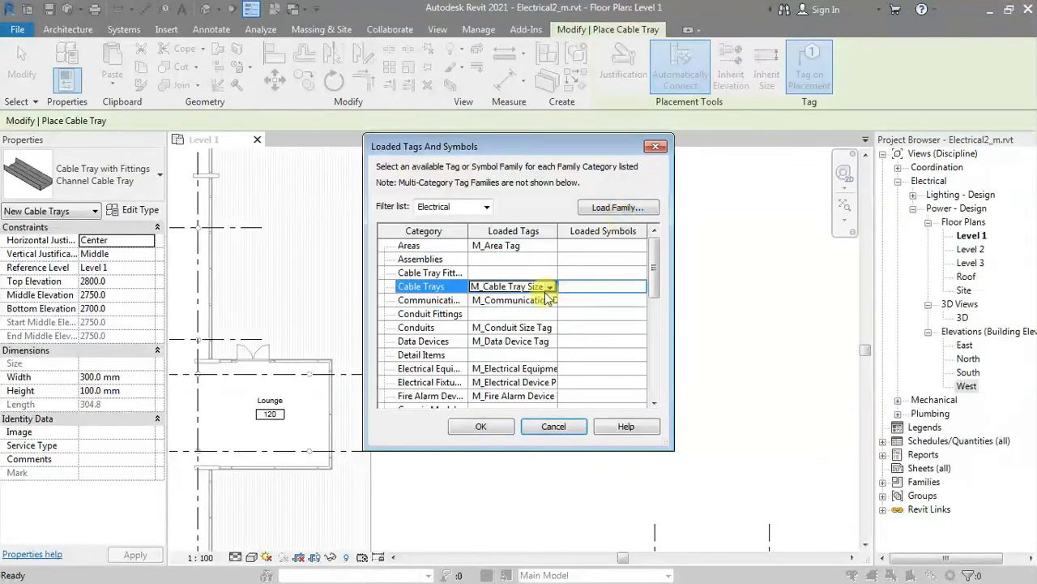
{"action": "left_click", "coordinate": [476, 427]}
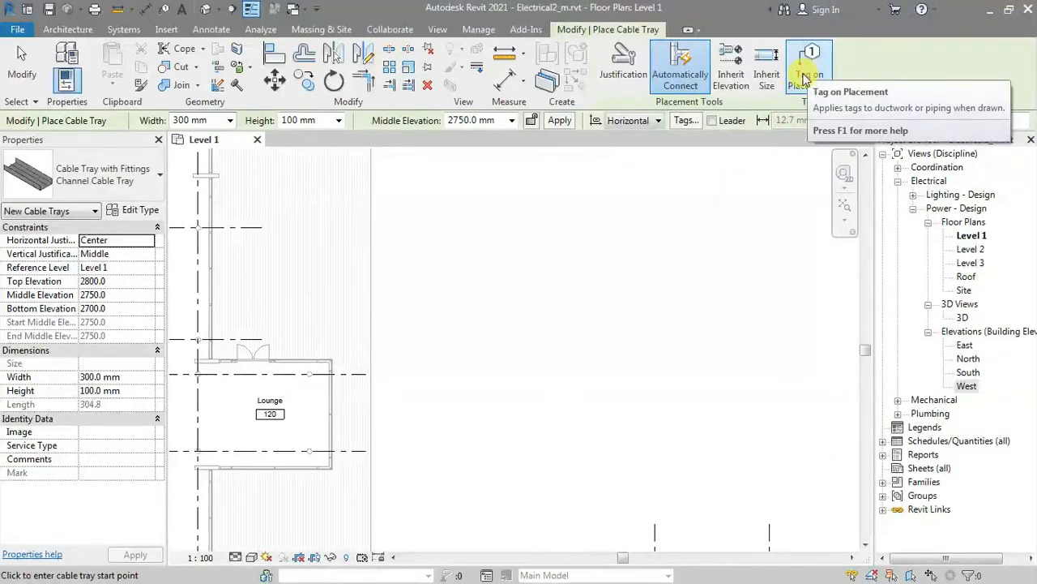
{"action": "left_click", "coordinate": [805, 78]}
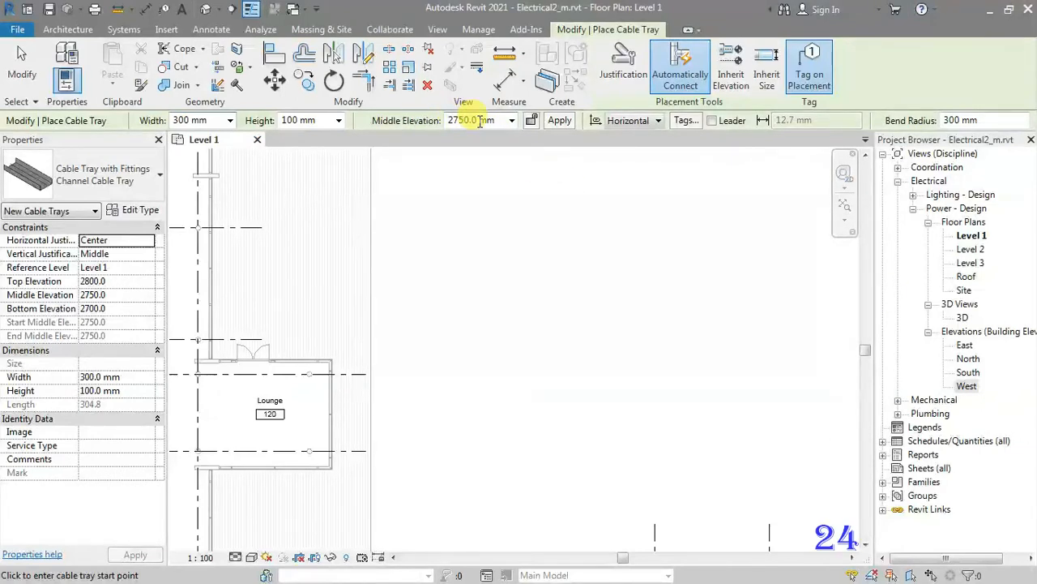
Lock and unlock the specified middle elevation for cable tray placement
{"action": "left_click", "coordinate": [531, 126]}
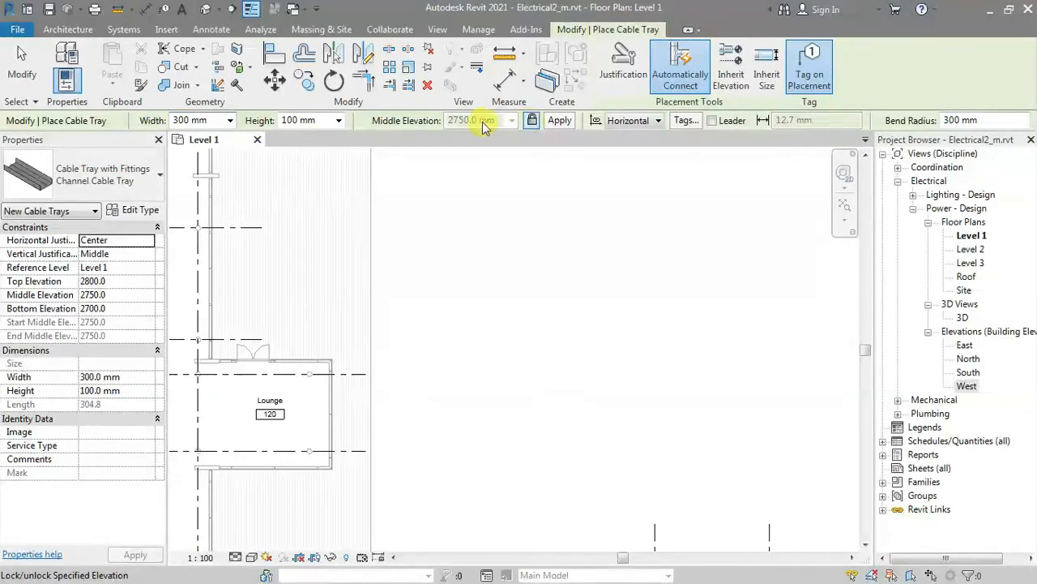
{"action": "left_click", "coordinate": [736, 81]}
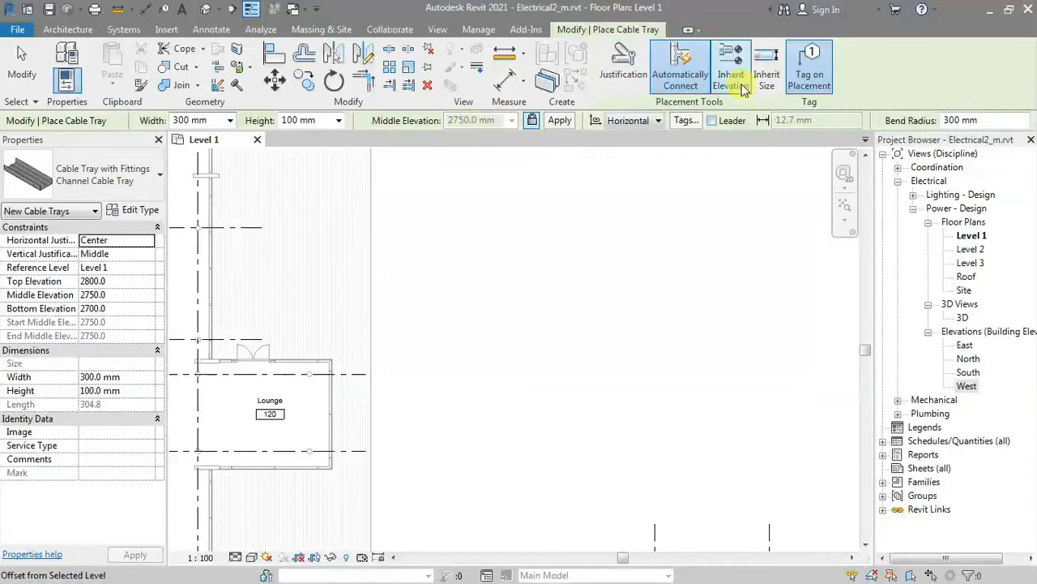
{"action": "left_click", "coordinate": [532, 121]}
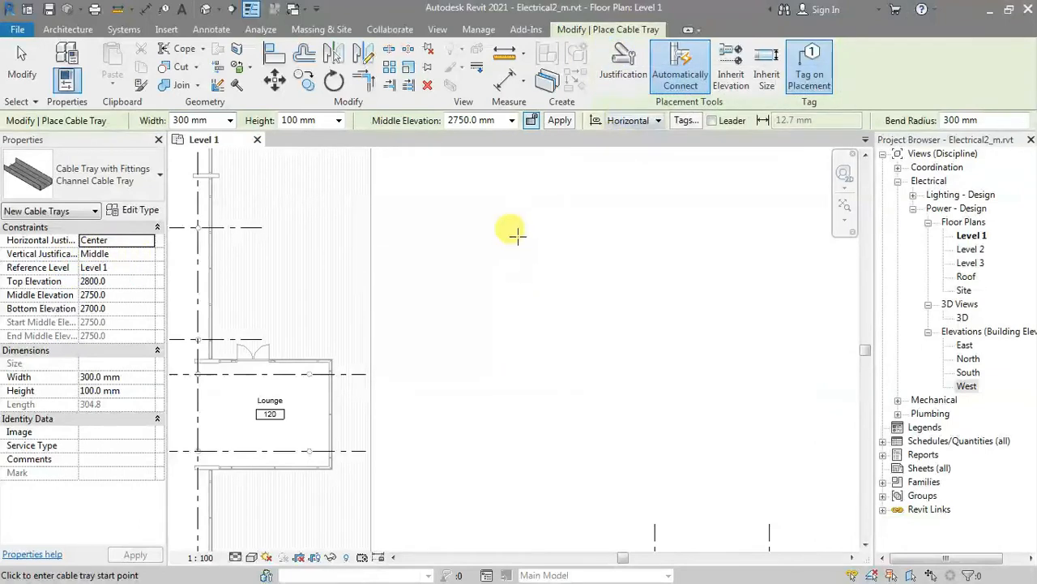
Draw an L-shaped 300 x 100 mm cable tray beside the building, with a horizontal run about 7775 mm long and a downward run about 4900 mm
{"action": "left_click", "coordinate": [448, 233]}
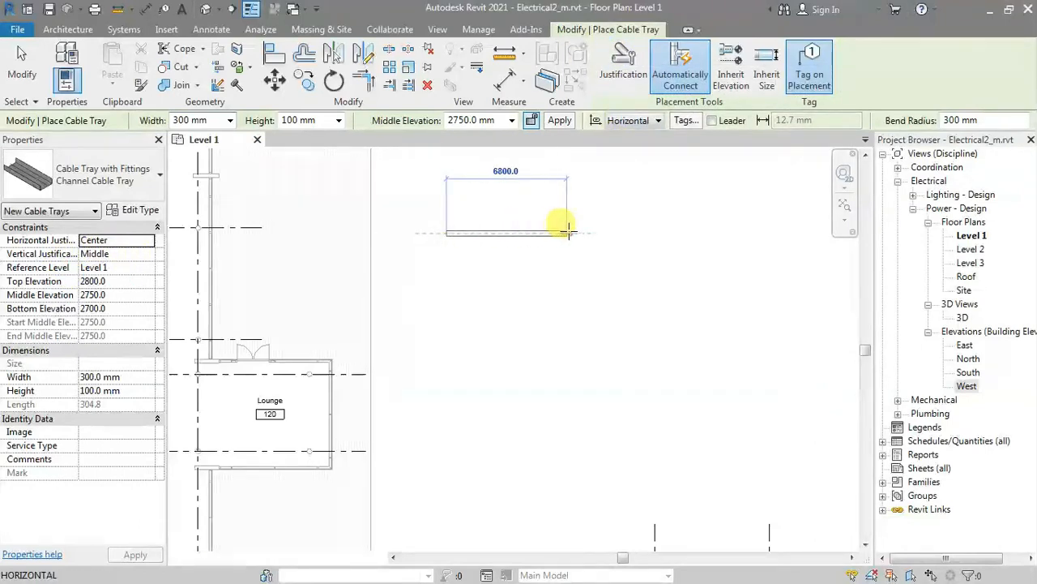
{"action": "scroll", "coordinate": [539, 233], "scroll_direction": "up", "scroll_amount": 2}
{"action": "left_click", "coordinate": [663, 234]}
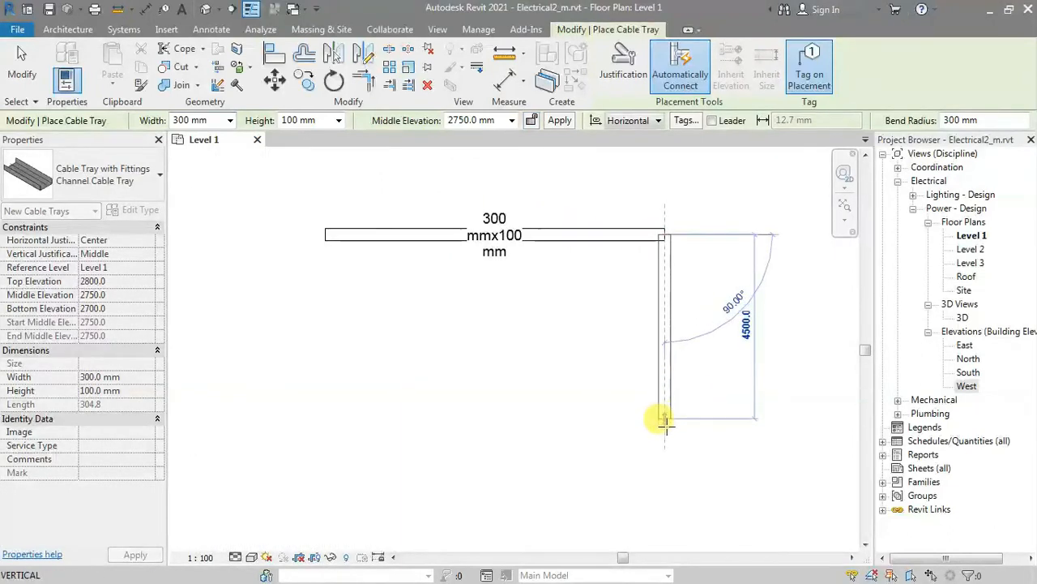
{"action": "left_click", "coordinate": [664, 434]}
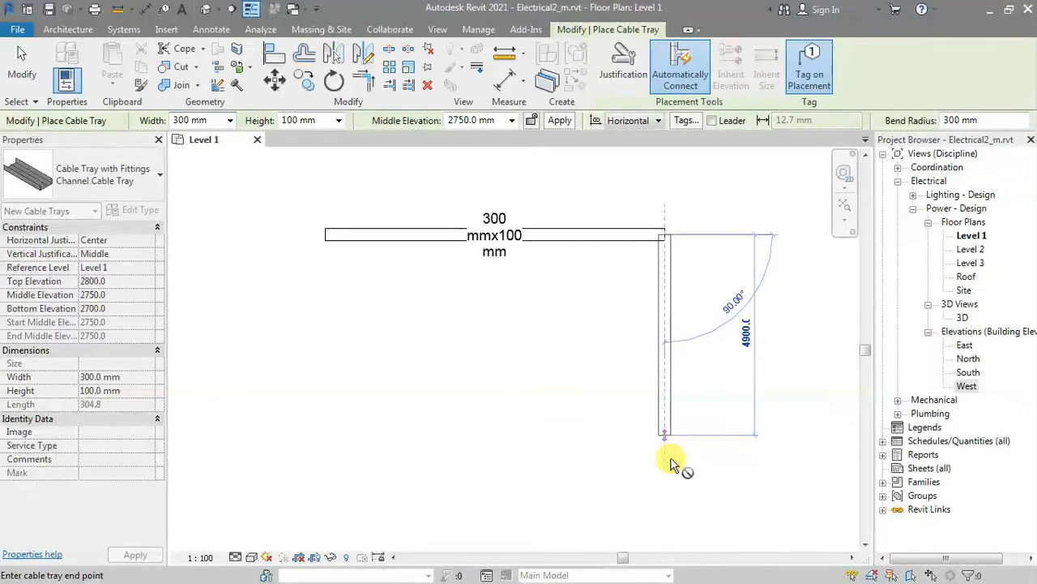
{"action": "key", "text": "Escape"}
{"action": "key", "text": "Escape"}
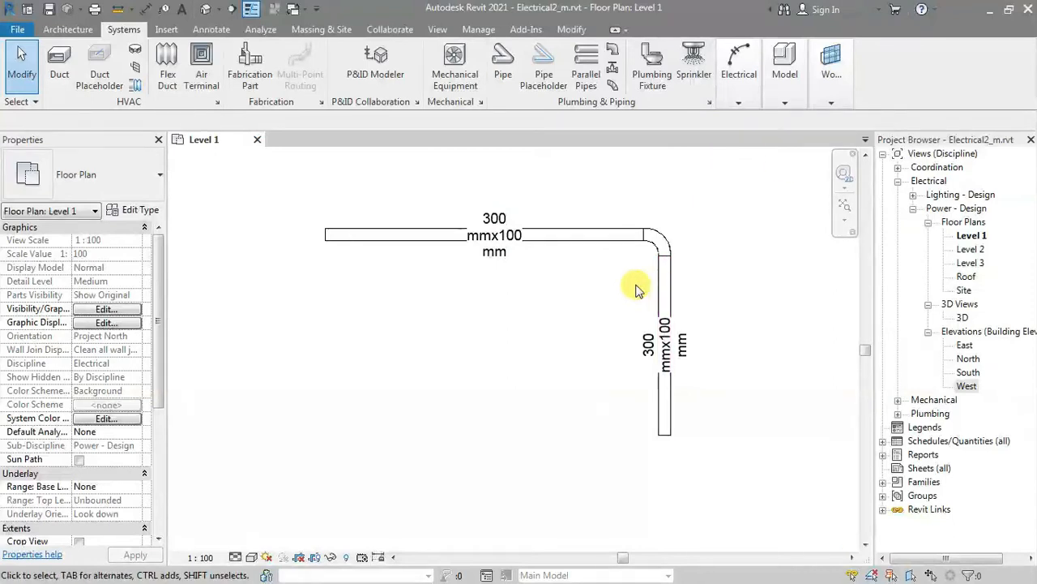
Create a similar tray with middle elevation 2000 mm and Inherit Elevation on, branching about 5200 mm leftward from the vertical run
{"action": "left_click", "coordinate": [602, 252]}
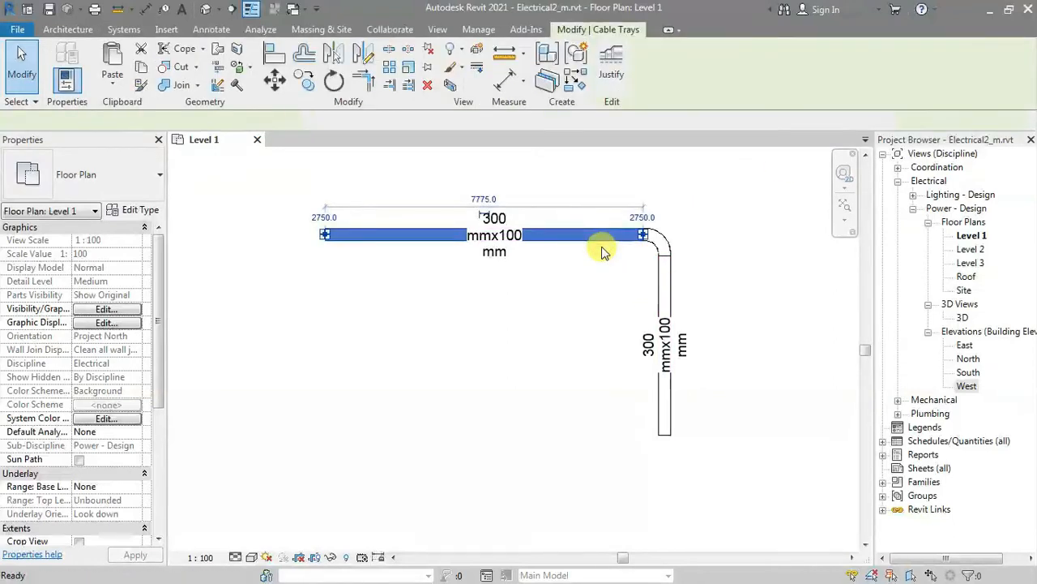
{"action": "key", "text": "c"}
{"action": "key", "text": "s"}
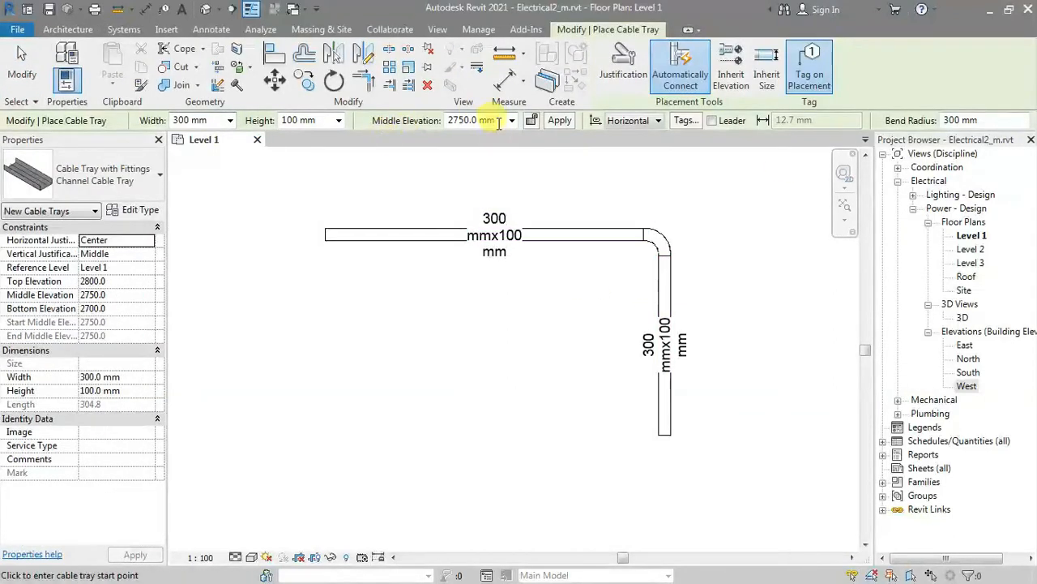
{"action": "type", "text": "2000"}
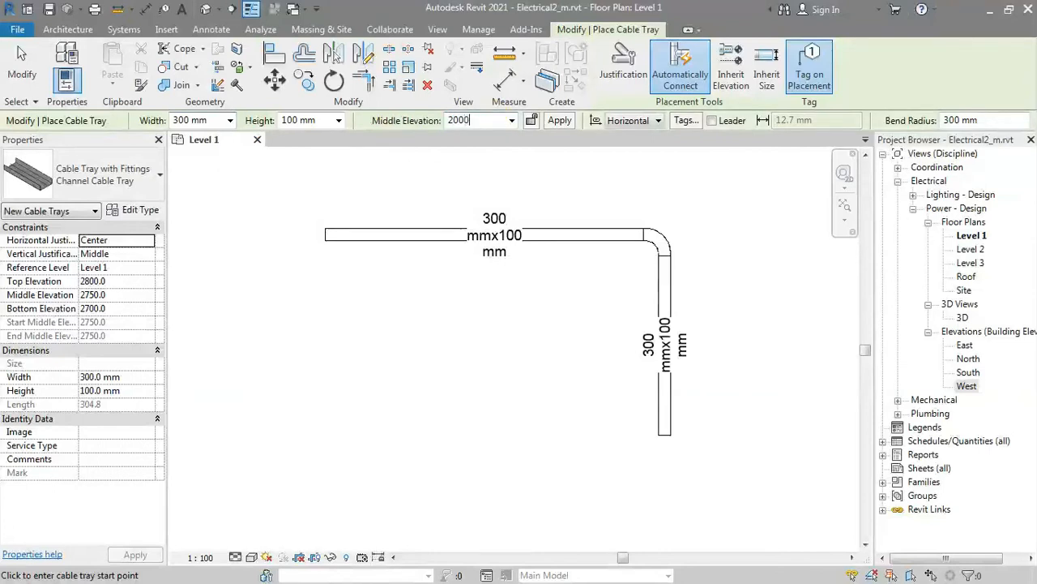
{"action": "left_click", "coordinate": [726, 72]}
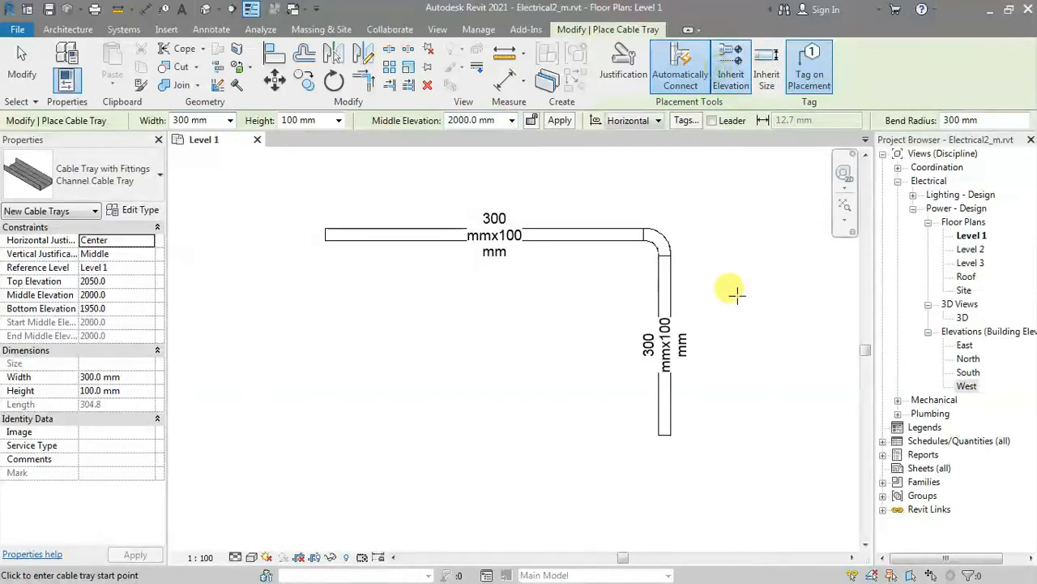
{"action": "left_click", "coordinate": [664, 389]}
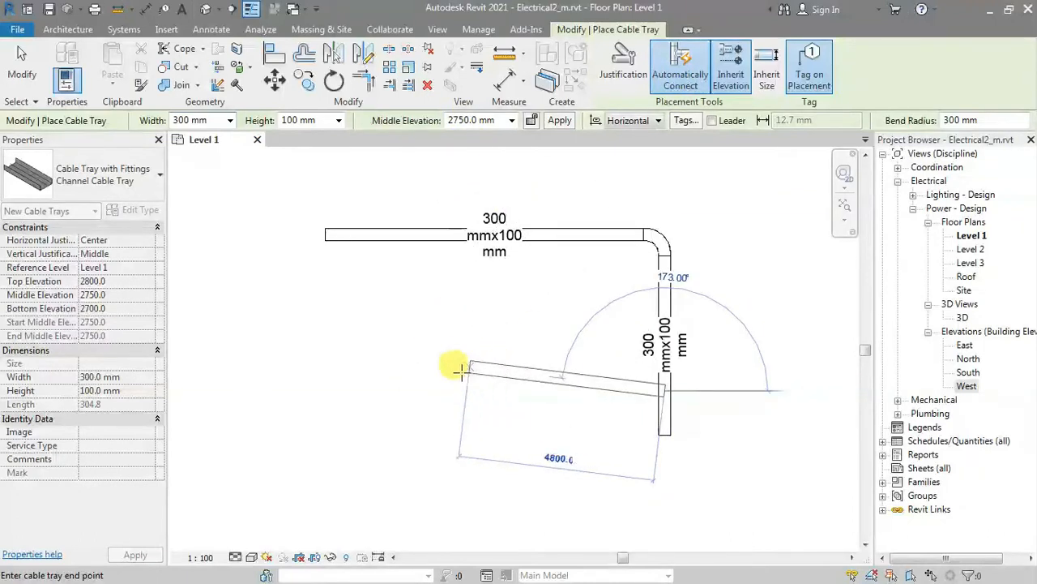
{"action": "left_click", "coordinate": [450, 389]}
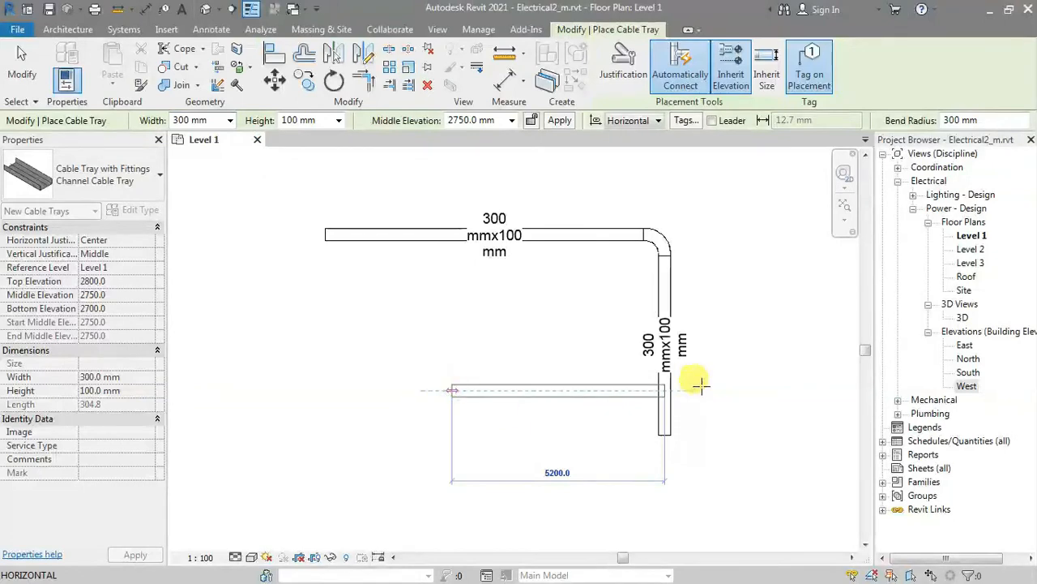
{"action": "left_click", "coordinate": [730, 412]}
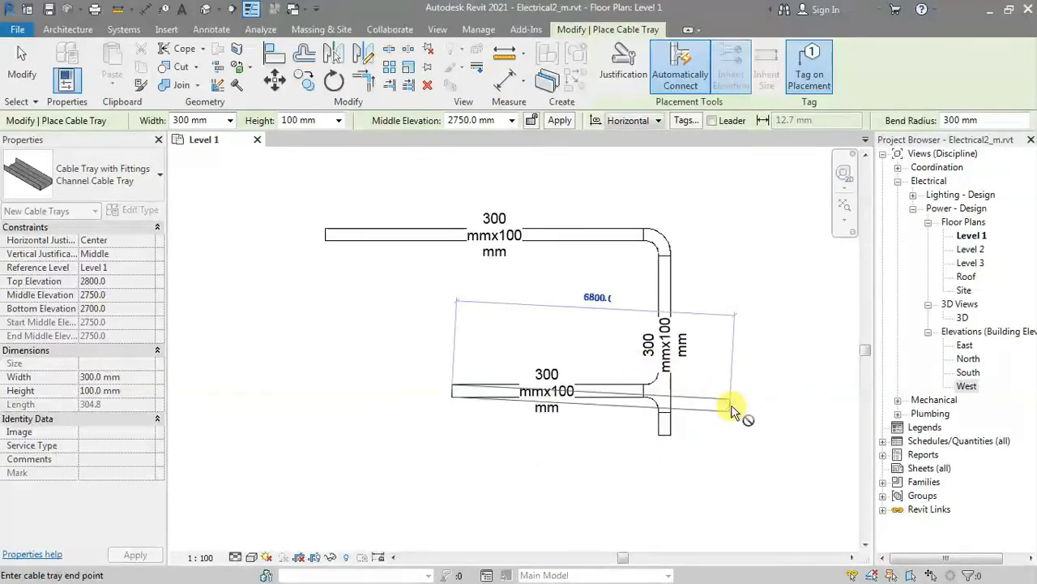
{"action": "key", "text": "Escape"}
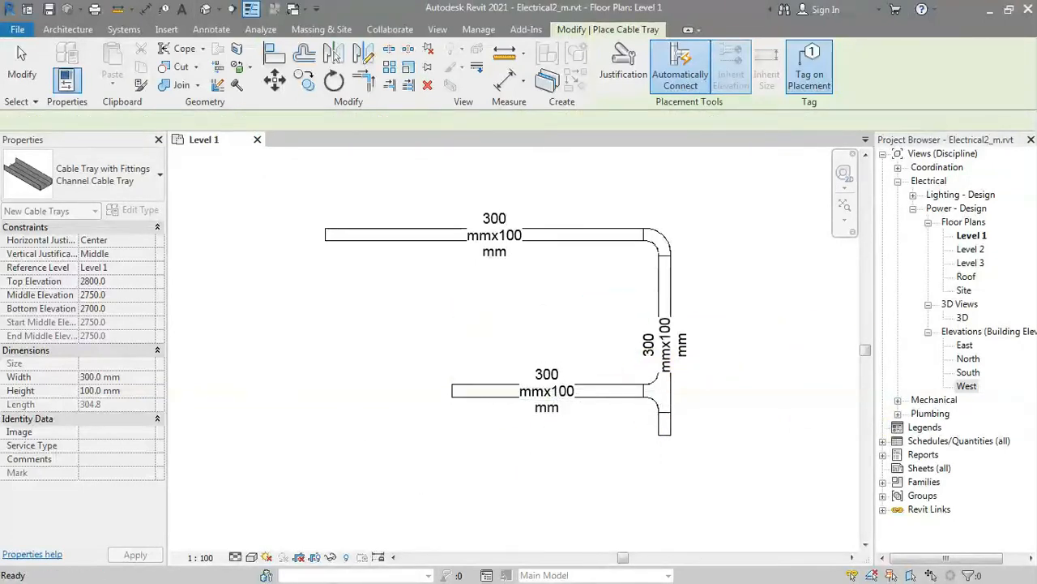
{"action": "key", "text": "Escape"}
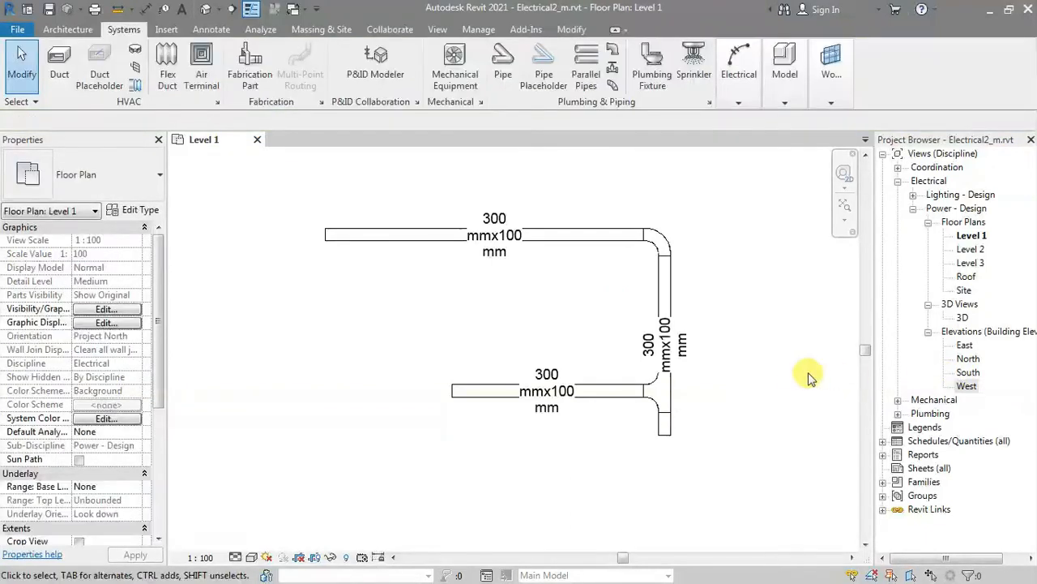
Draw an untagged L-shaped 300 x 100 mm cable tray outside the existing one, with bend radius 1000 mm and a downward run about 5200 mm
{"action": "left_click", "coordinate": [739, 71]}
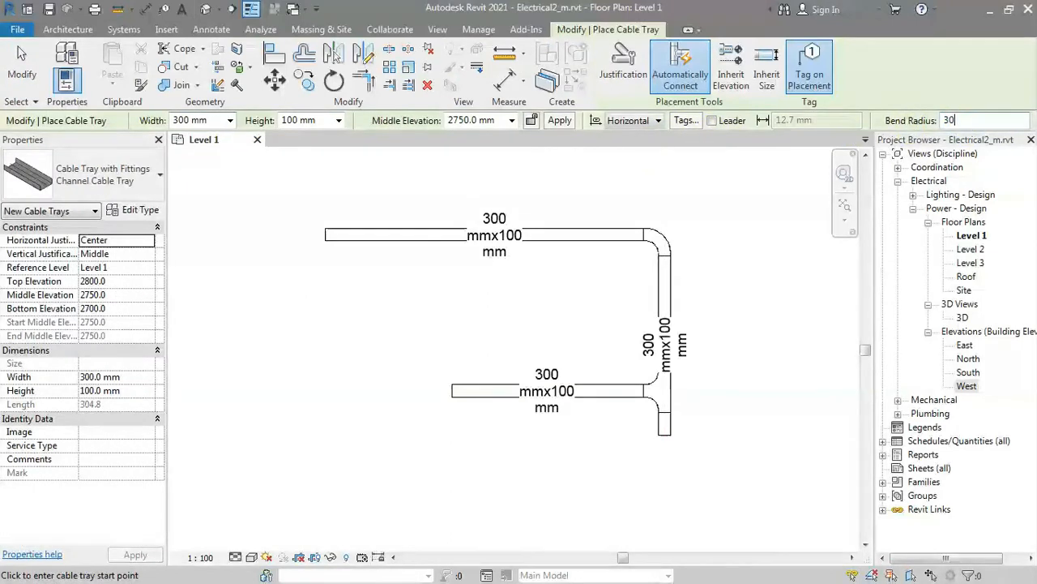
{"action": "left_click", "coordinate": [973, 120]}
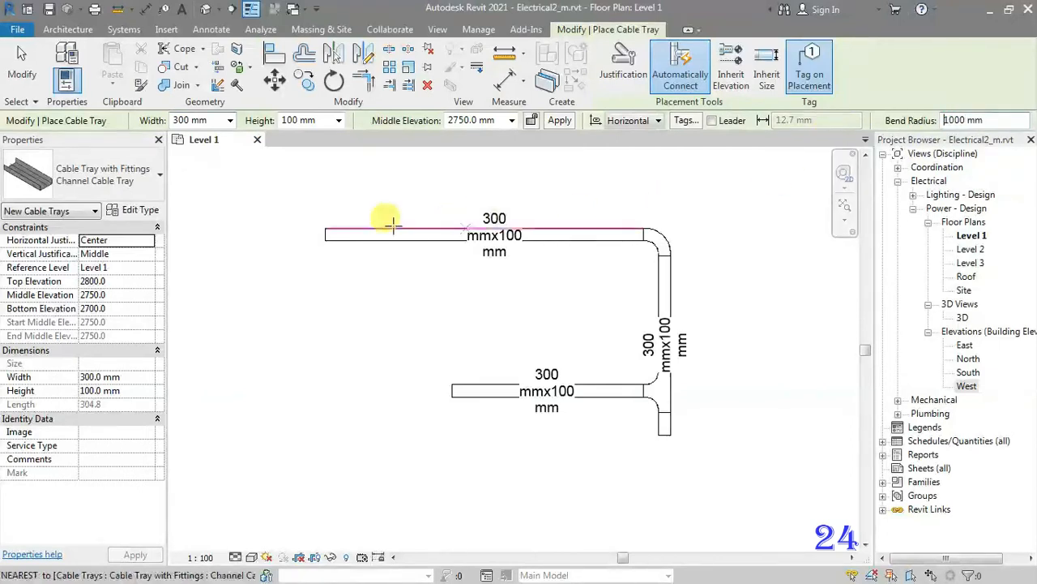
{"action": "left_click", "coordinate": [817, 63]}
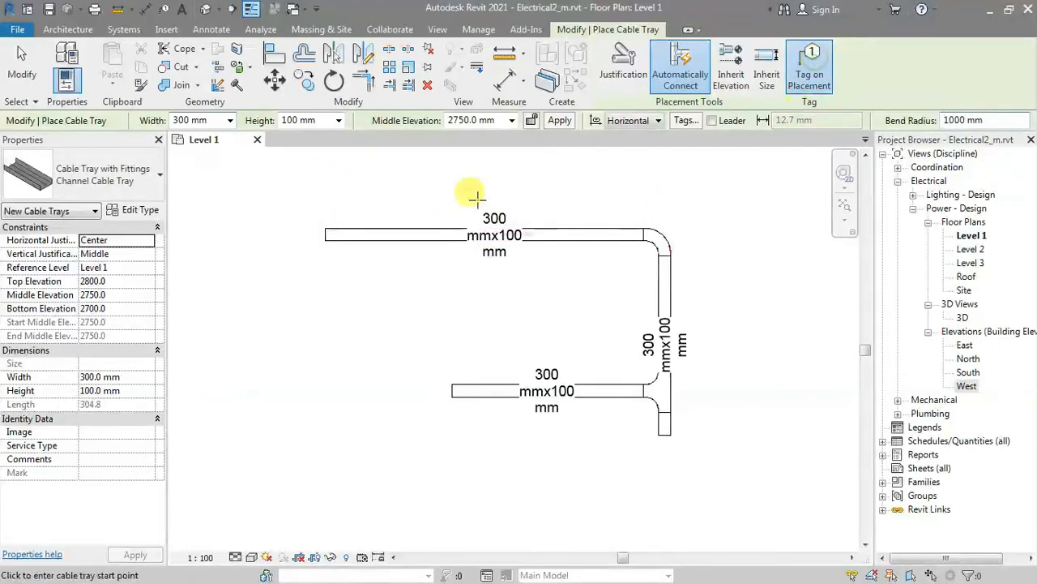
{"action": "left_click", "coordinate": [324, 186]}
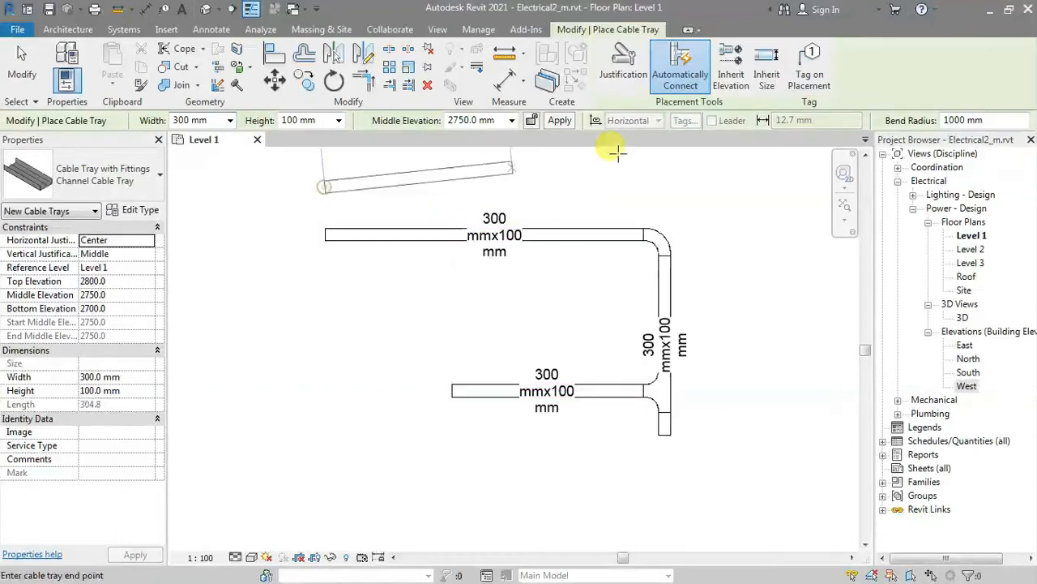
{"action": "left_click", "coordinate": [714, 186]}
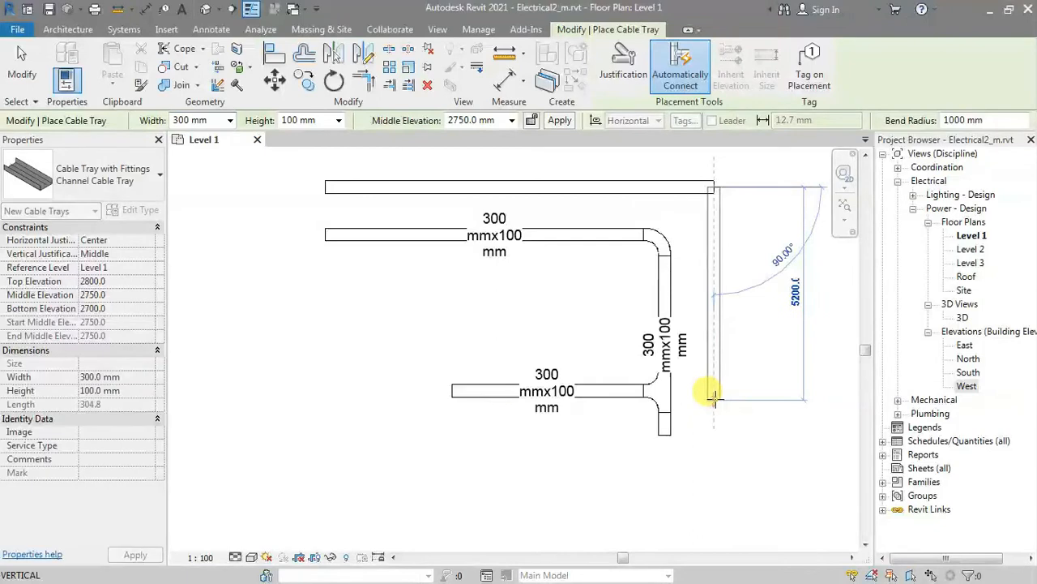
{"action": "key", "text": "Escape"}
{"action": "key", "text": "Escape"}
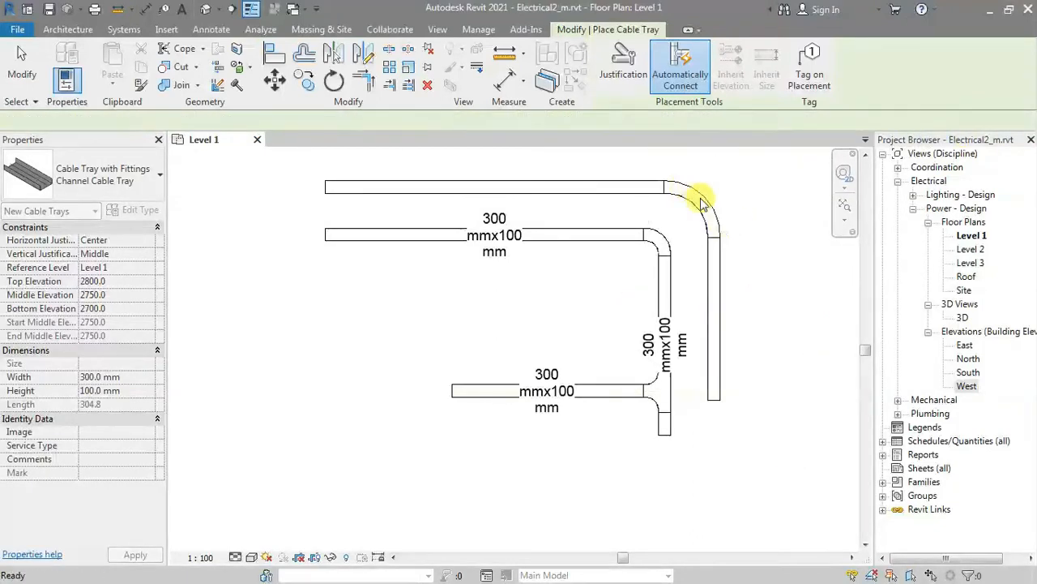
Set the bend radius of the outer cable tray's corner fitting to 300 mm
{"action": "left_click", "coordinate": [701, 213]}
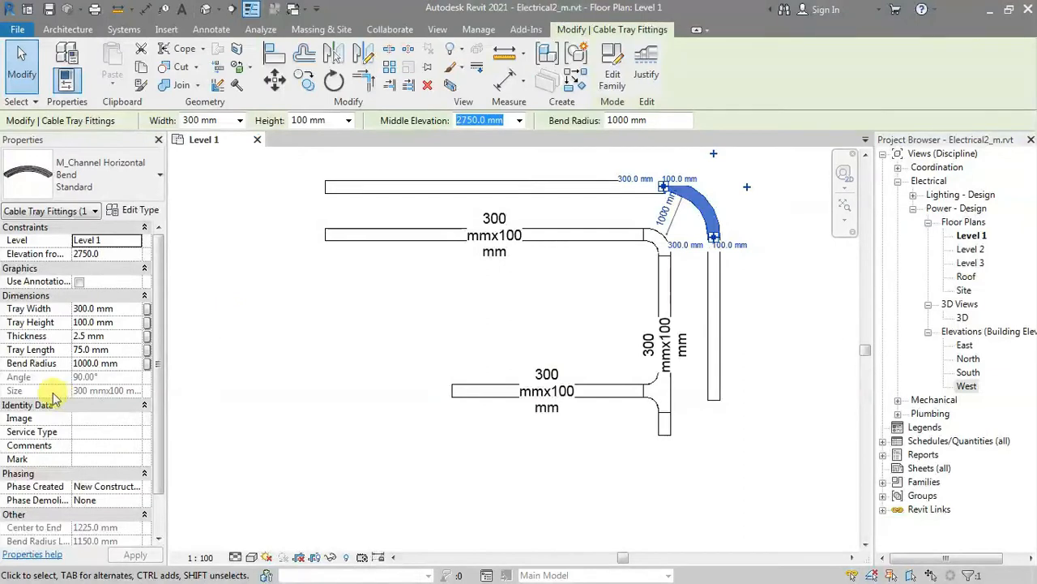
{"action": "left_click", "coordinate": [122, 363]}
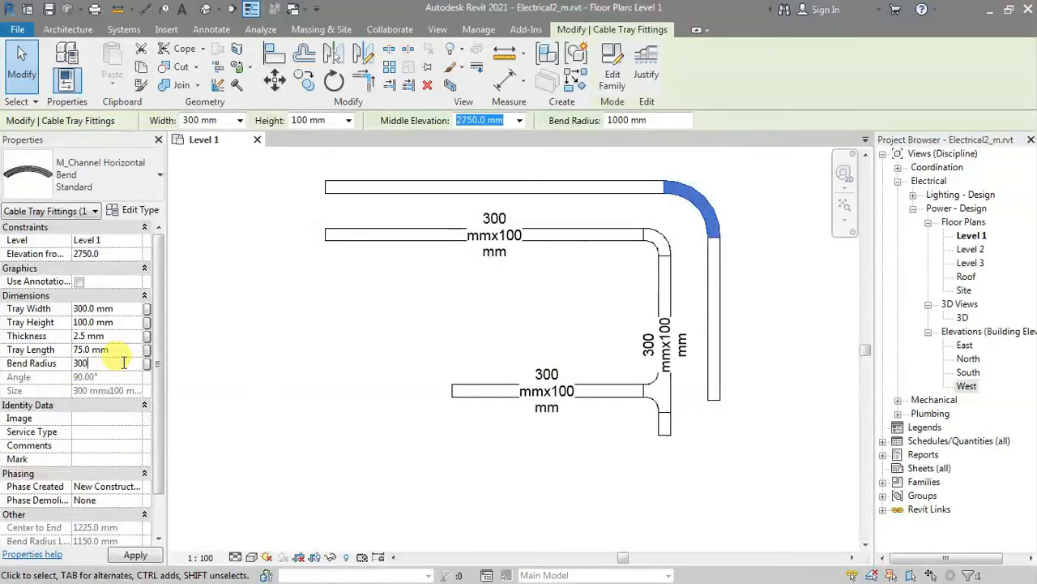
{"action": "type", "text": "300"}
{"action": "key", "text": "Return"}
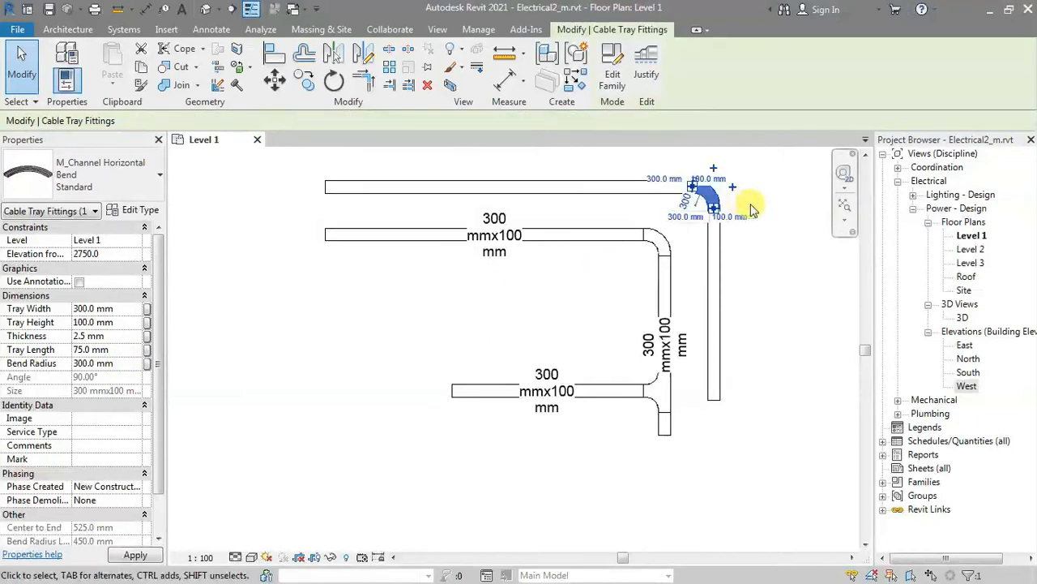
{"action": "left_click", "coordinate": [822, 289]}
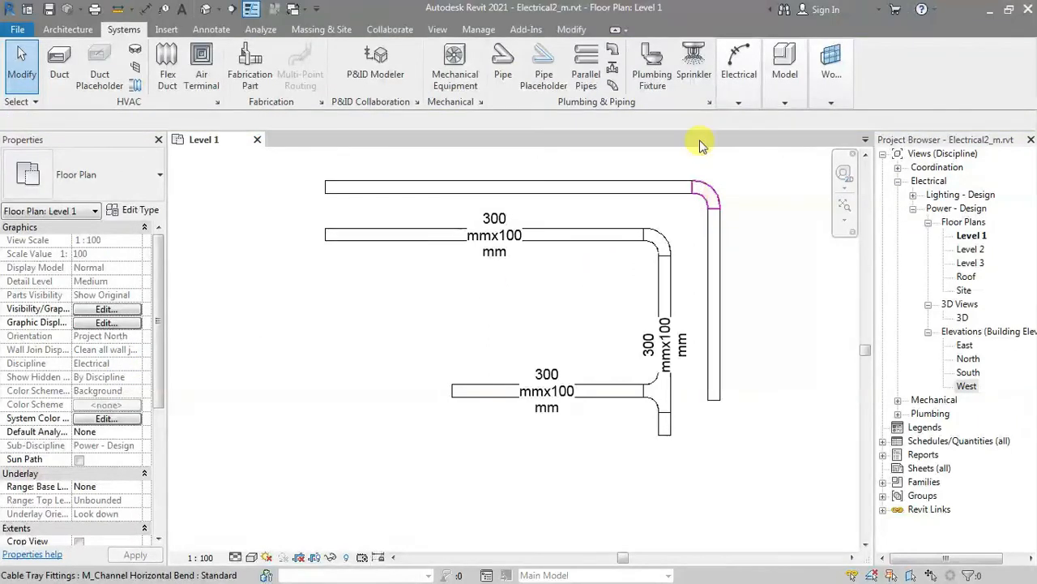
Start placing another cable tray in the Level 1 floor plan
{"action": "left_click", "coordinate": [740, 97]}
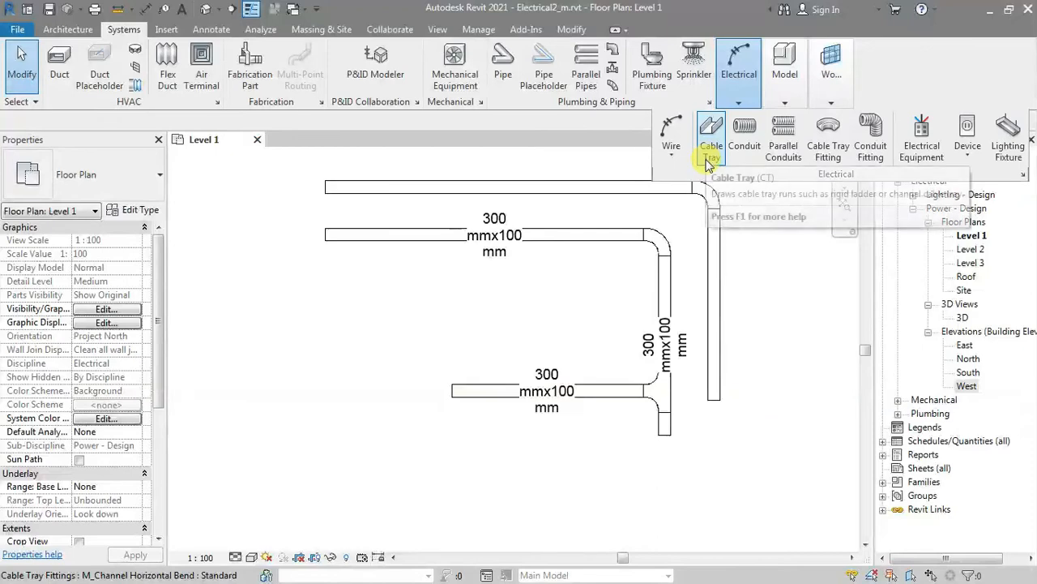